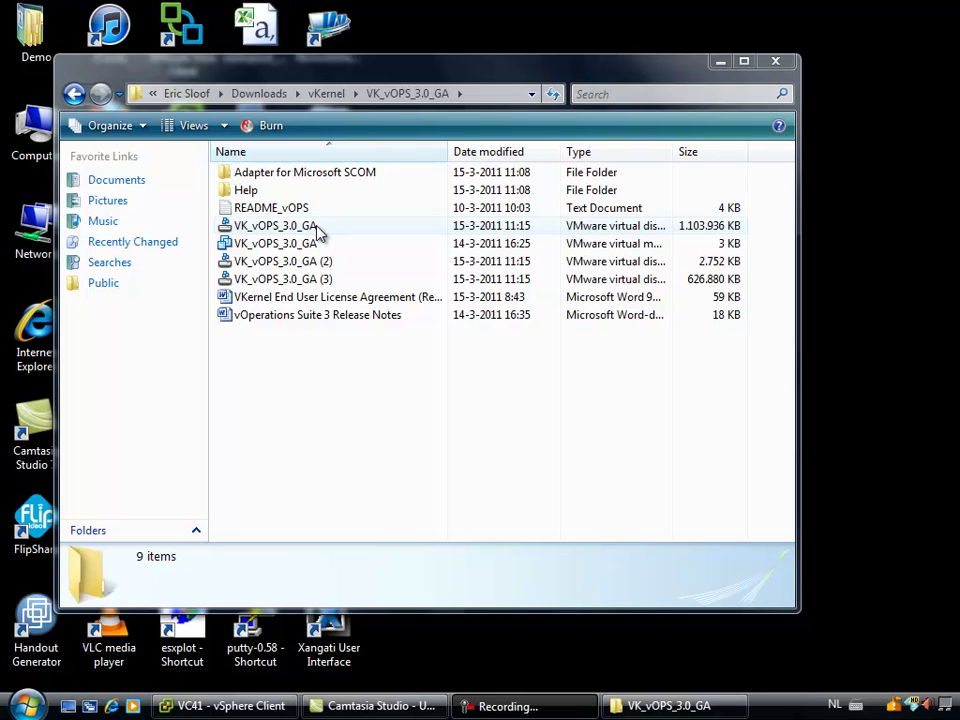
Step: Inspect the three VK_vOPS_3.0_GA virtual disk files and the virtual machine configuration file
click(318, 228)
click(315, 261)
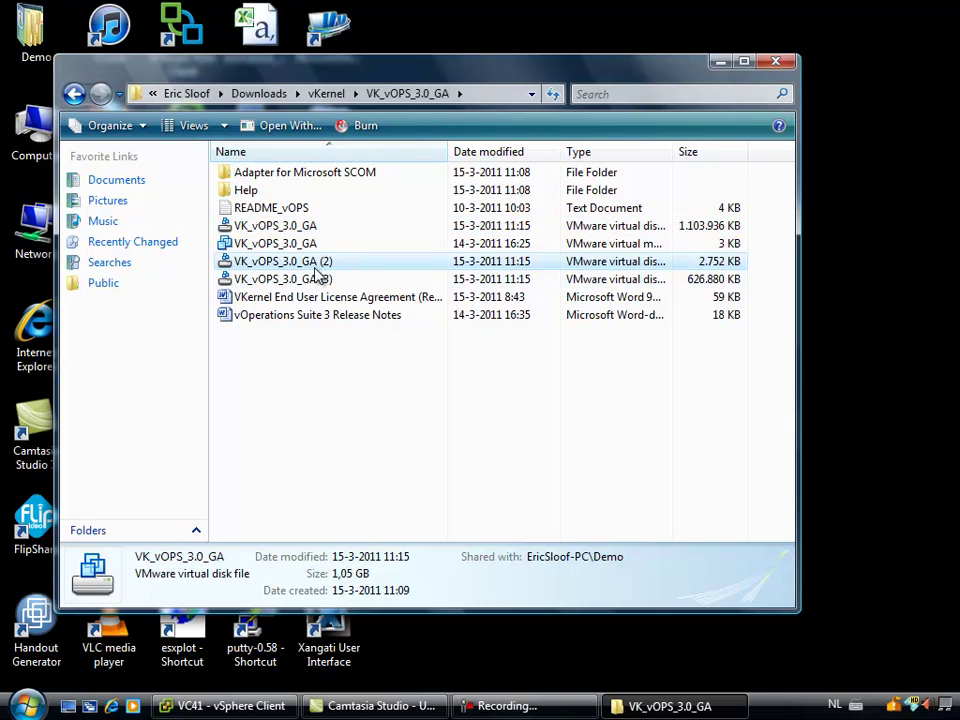
click(315, 279)
click(315, 247)
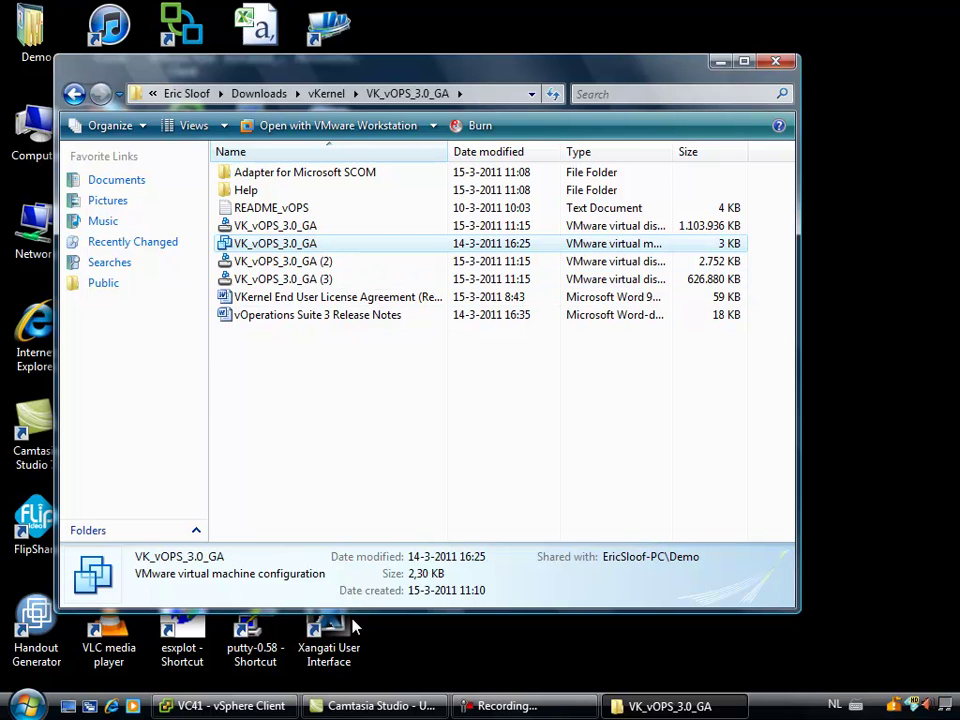
Step: Check the vKernel vOps console in vSphere Client for the appliance URL and close the VK_vOPS_3.0_GA folder
click(272, 707)
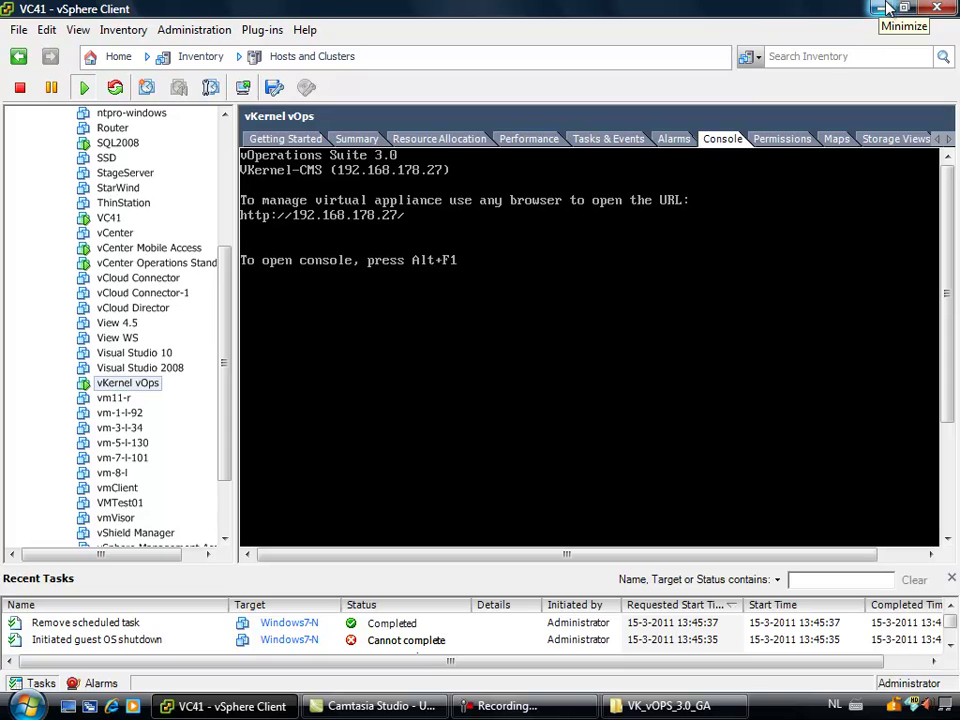
click(888, 8)
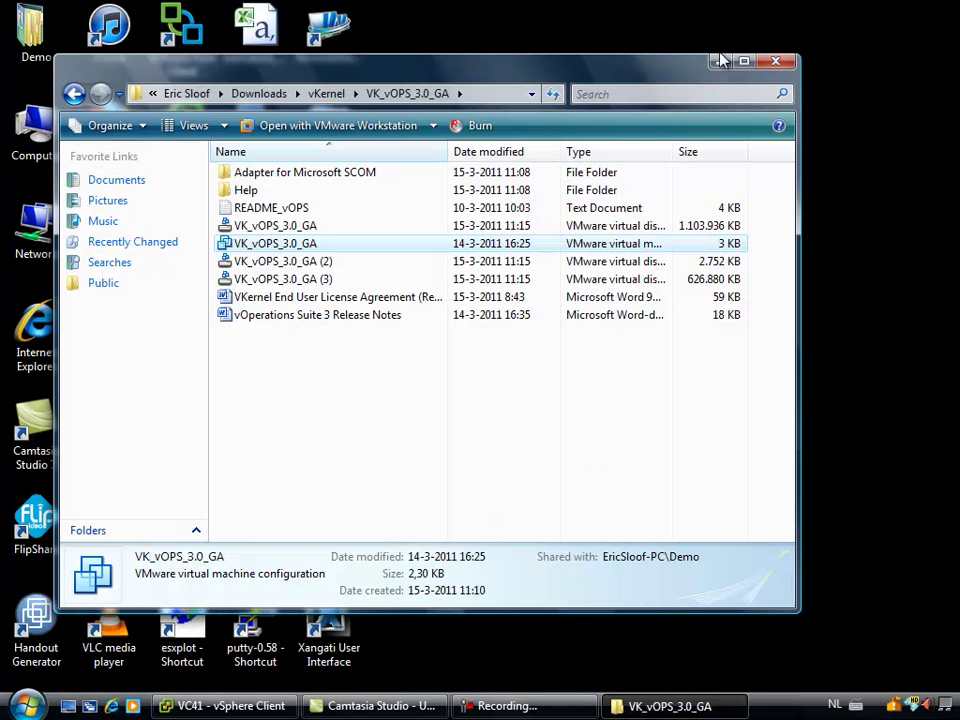
click(776, 62)
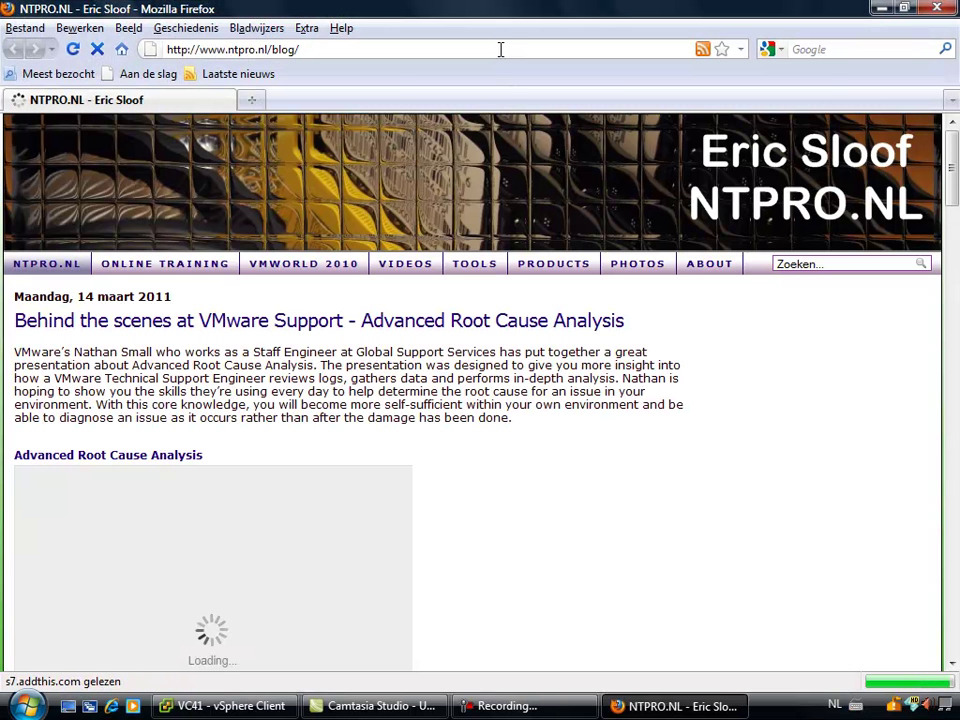
click(497, 48)
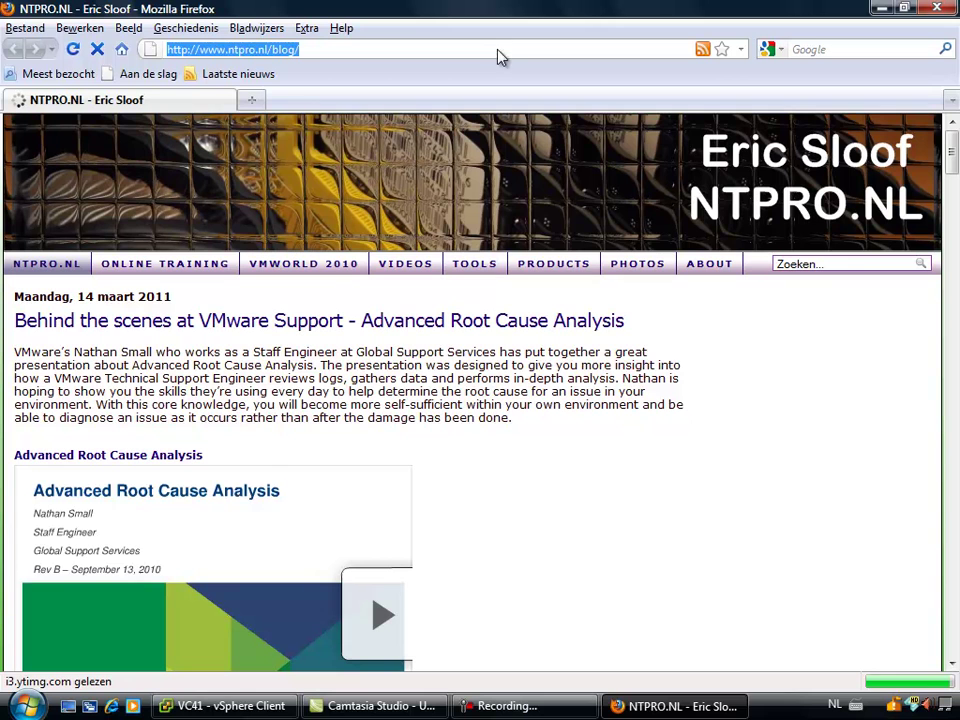
text(19)
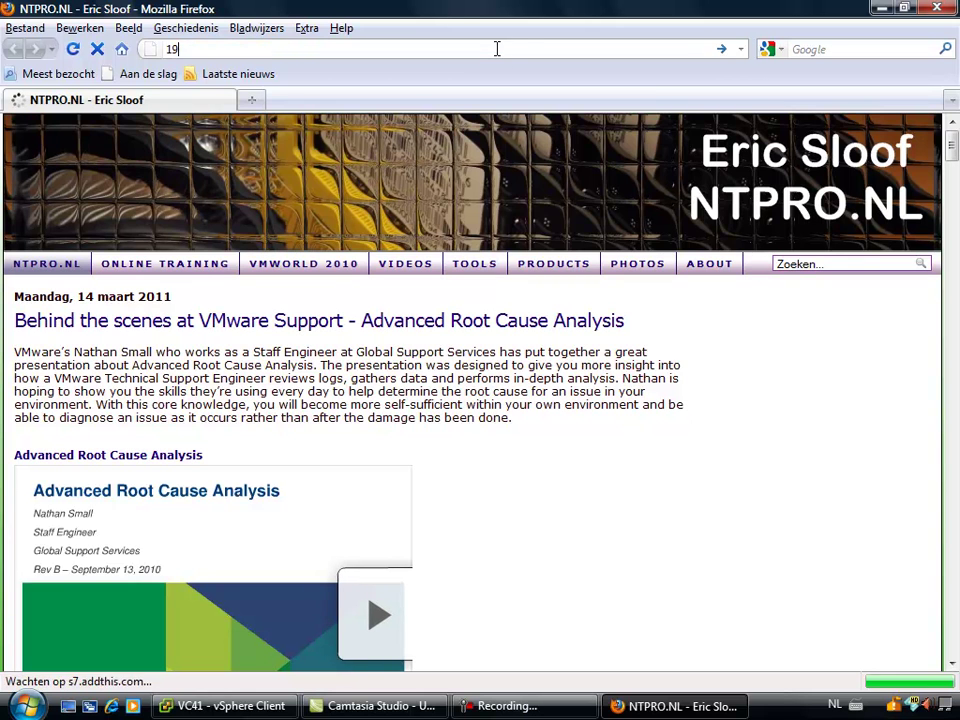
text(2.1)
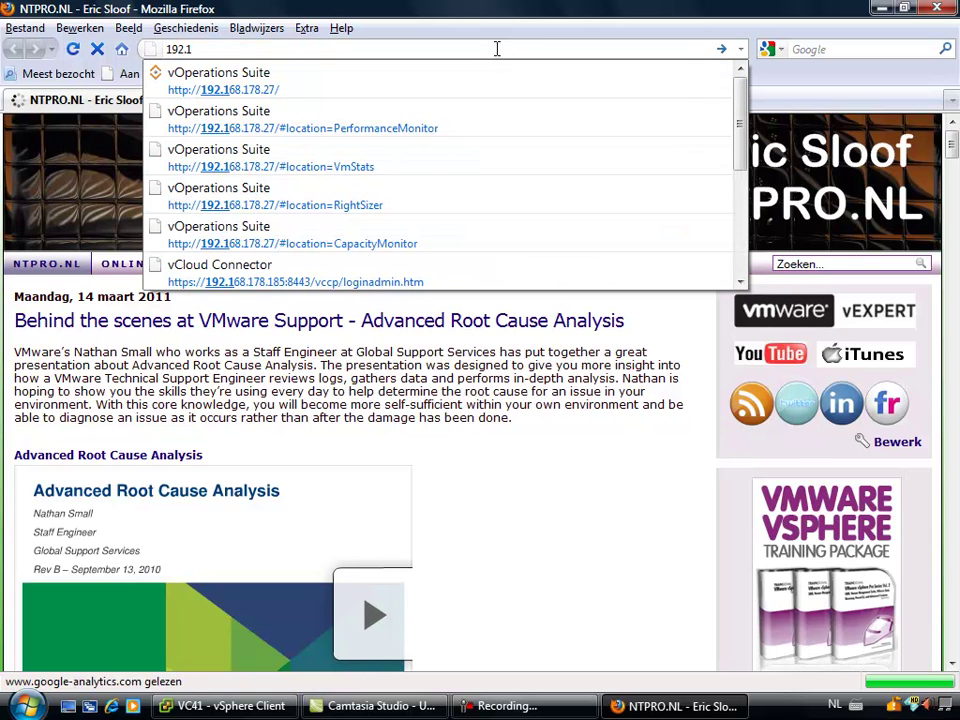
text(6)
key(Down)
key(Return)
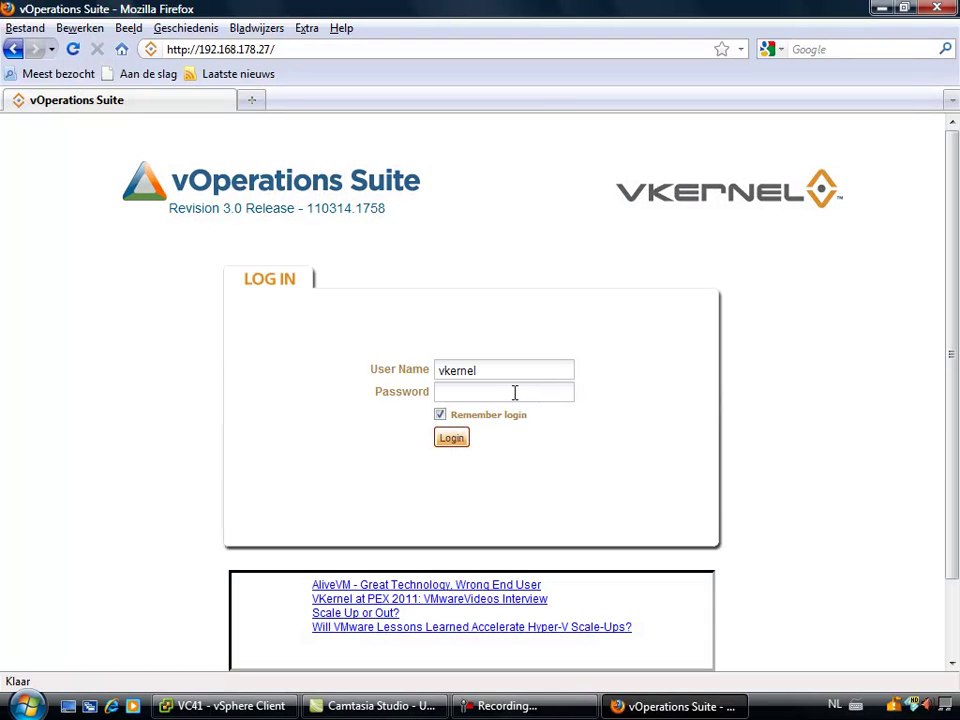
Step: Log in as vkernel with the account password and review the Alarms and Bottlenecks dashboard for Hosts and Clusters
click(514, 392)
key(Return)
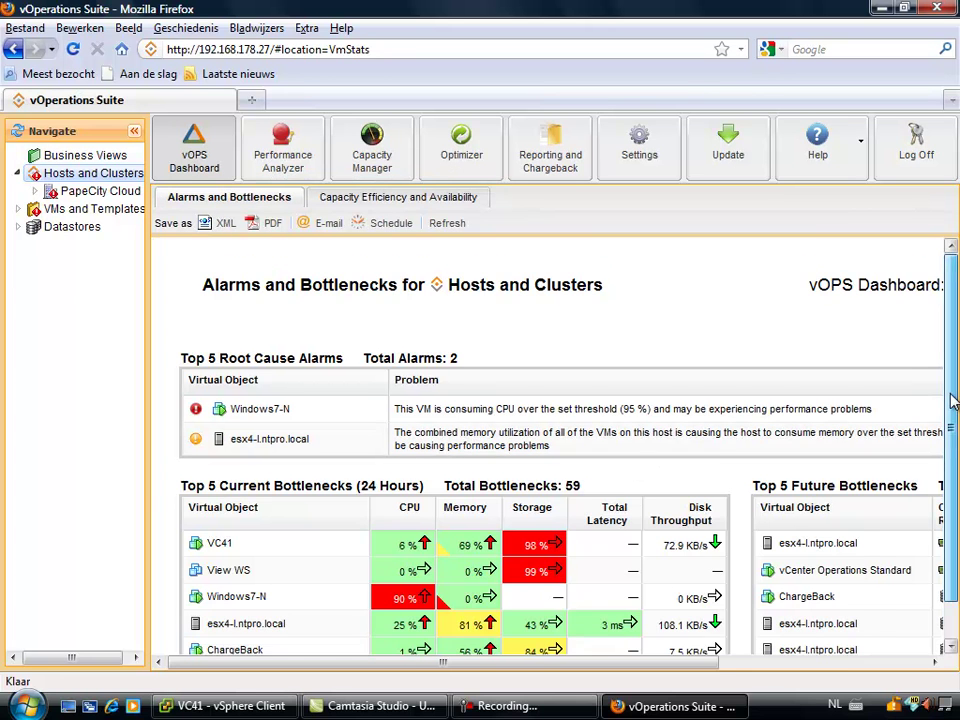
scroll(953, 396, down, 1)
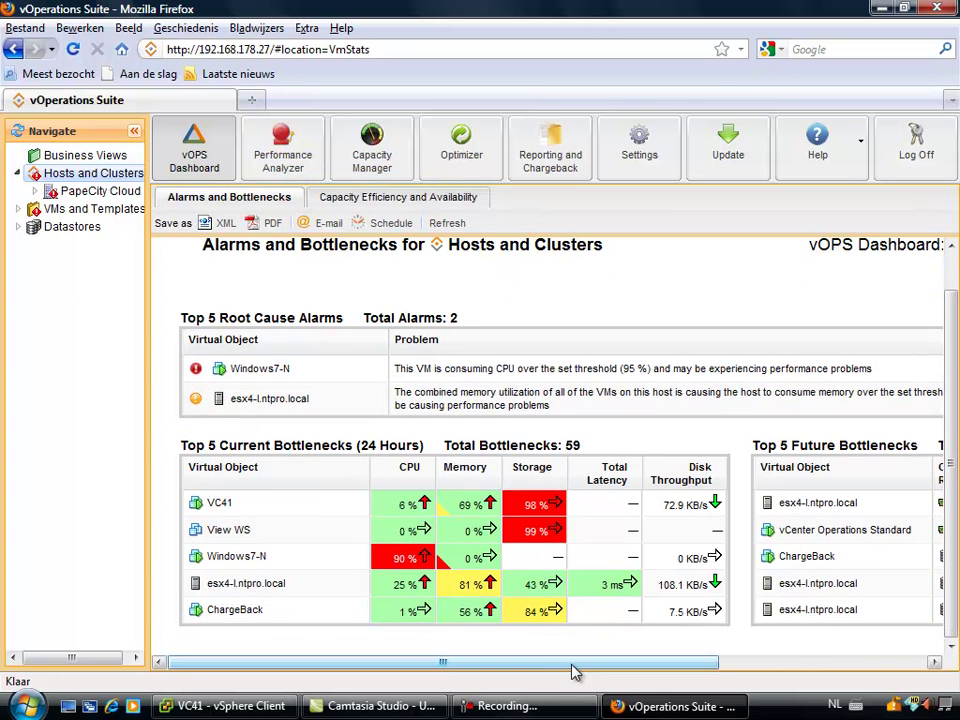
drag(573, 666, 490, 661)
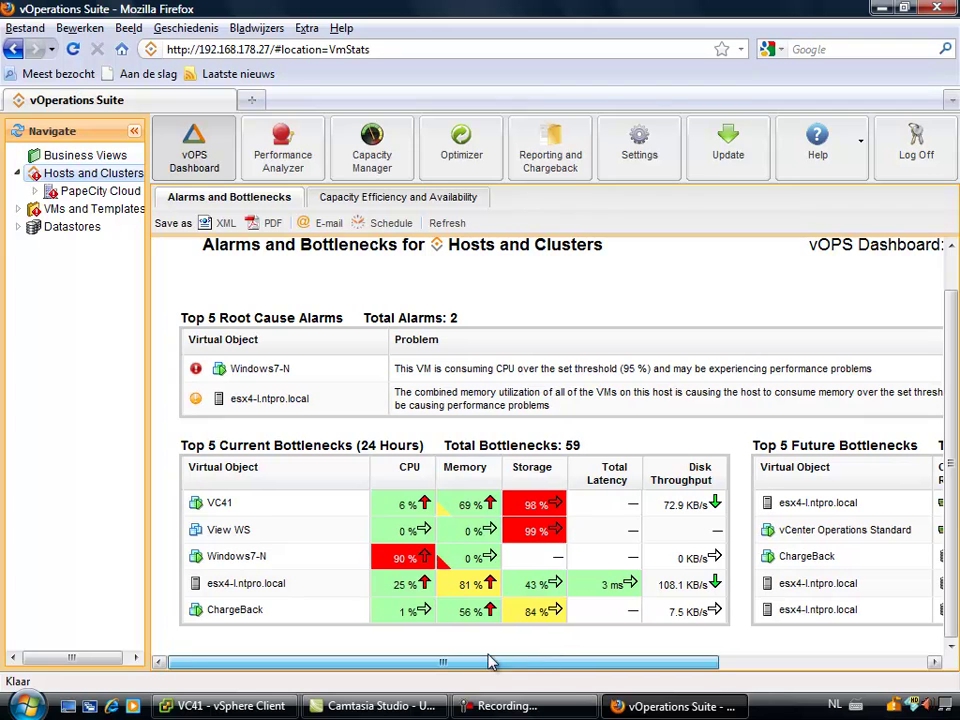
Step: Review the Performance Analyzer root cause alarms and the Add Virtual CPU recommendation for Windows7-N without executing it
click(294, 168)
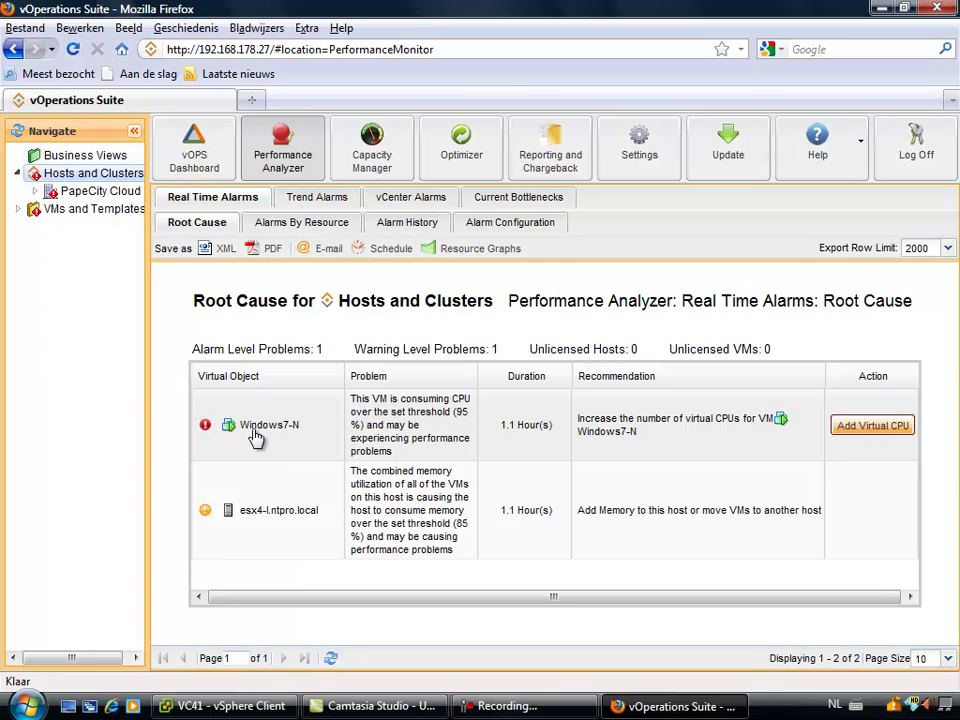
mouse_move(258, 430)
click(867, 428)
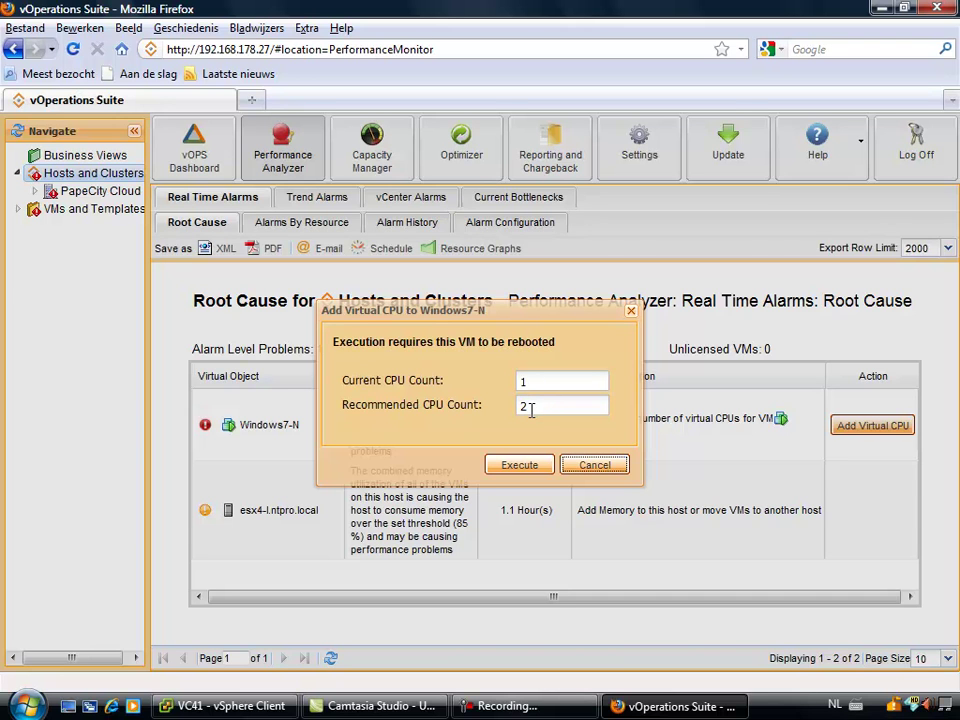
click(596, 466)
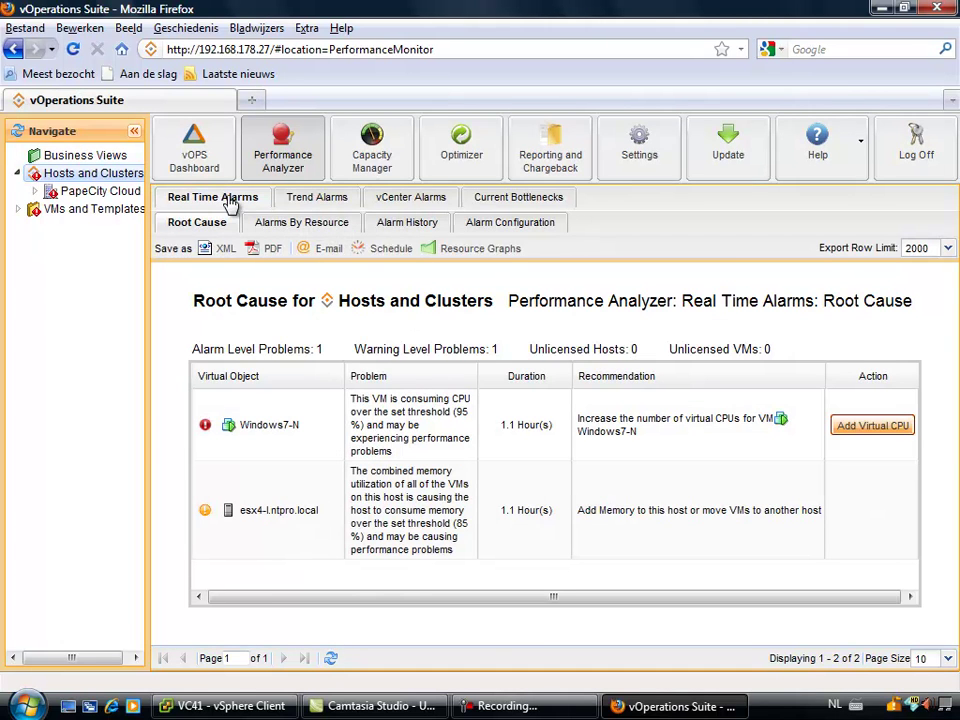
Step: View the trend alarm configuration and the current vCenter alarms for Hosts and Clusters
click(316, 198)
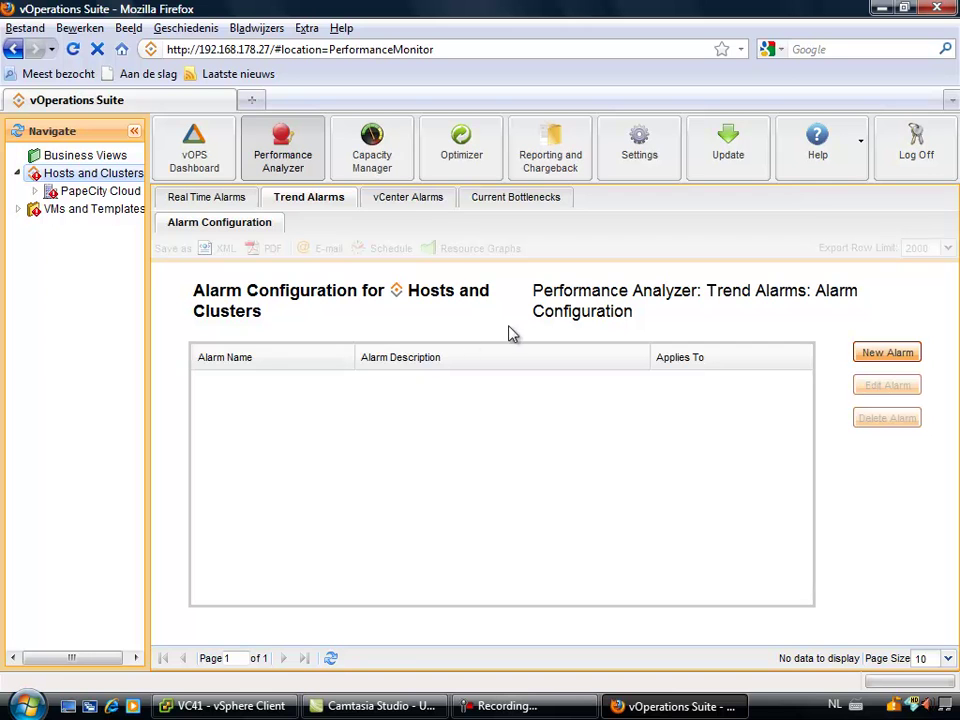
click(420, 199)
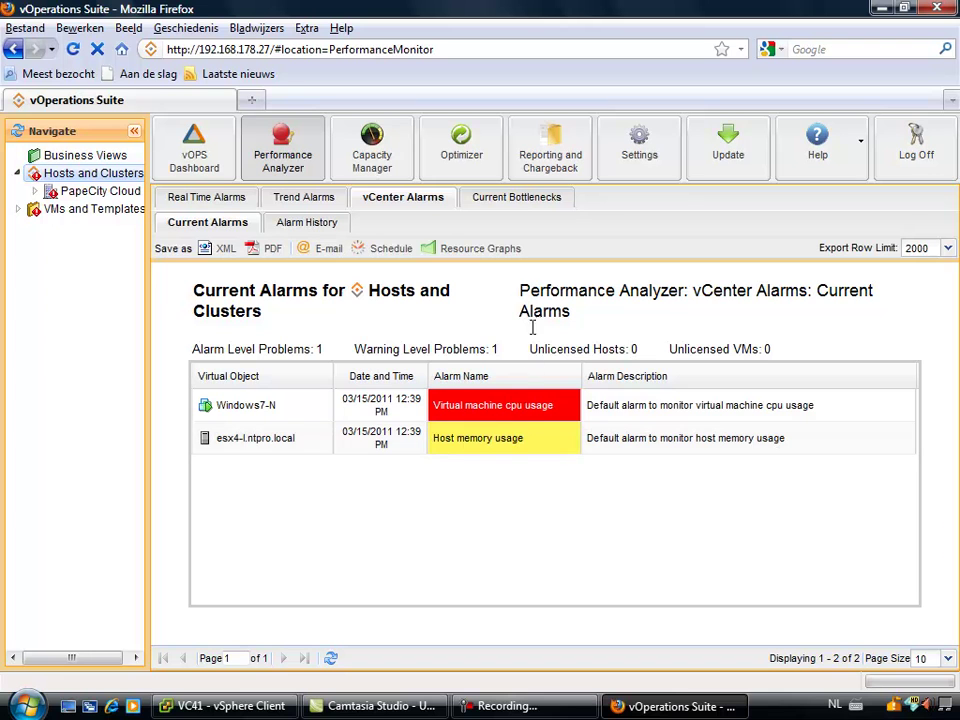
Step: Examine the current bottlenecks for Hosts and Clusters in the overview and the CPU view
click(531, 205)
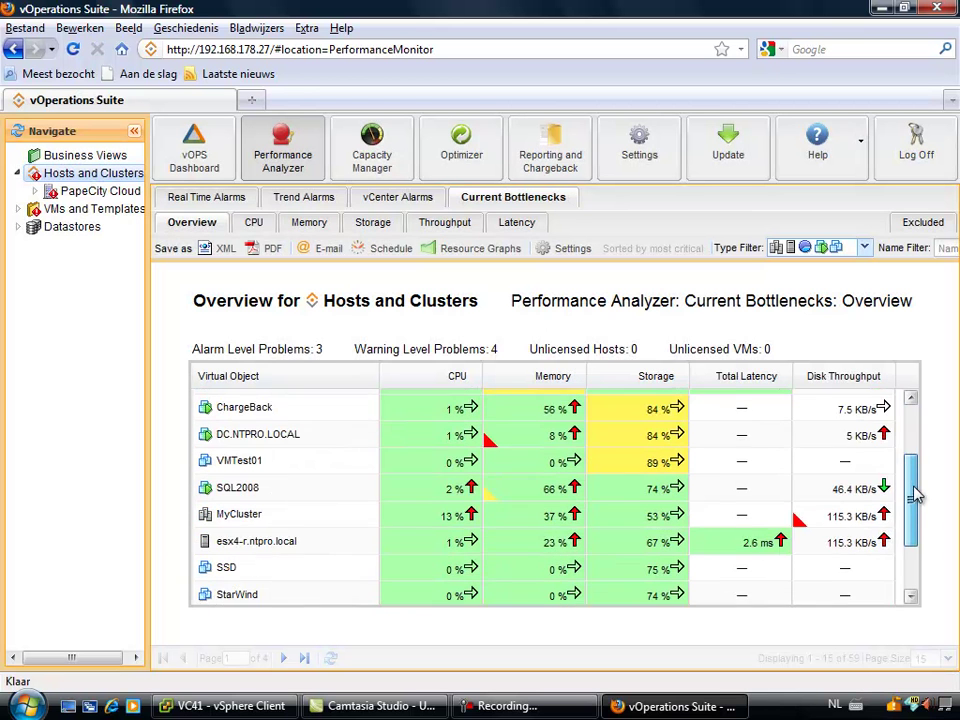
drag(914, 495, 911, 387)
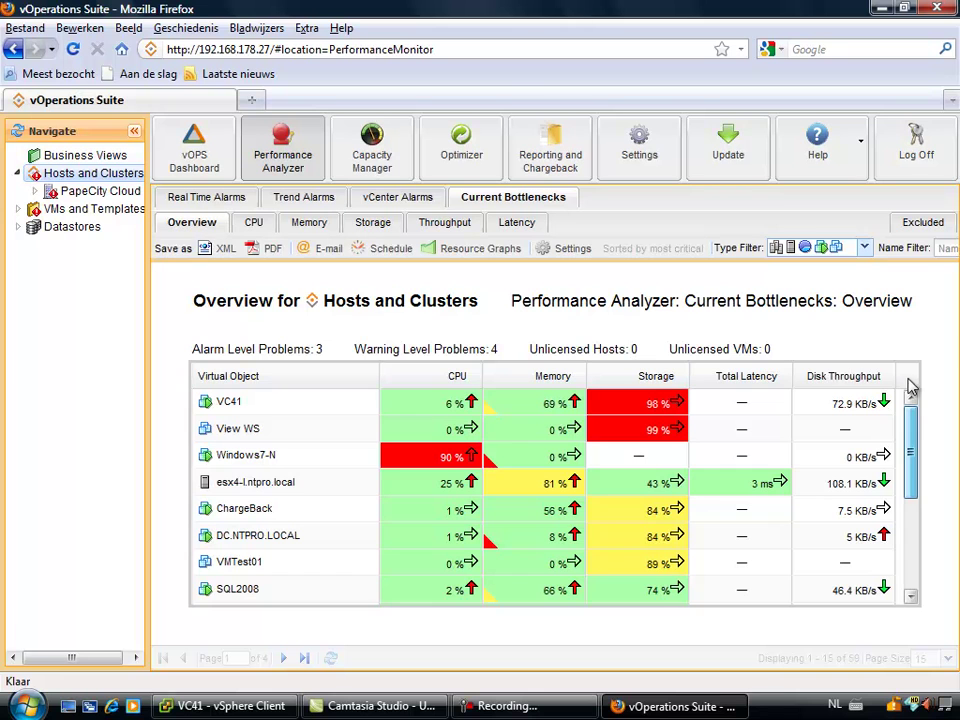
click(264, 229)
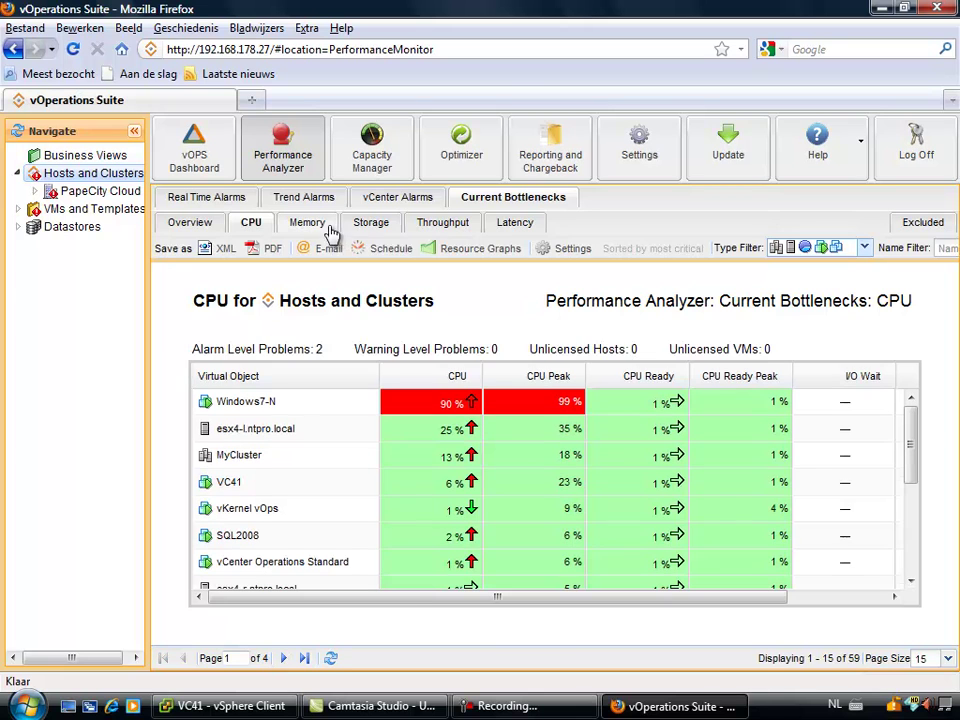
Step: Examine the storage latency bottlenecks and request the report as PDF, cancelling the download
click(514, 224)
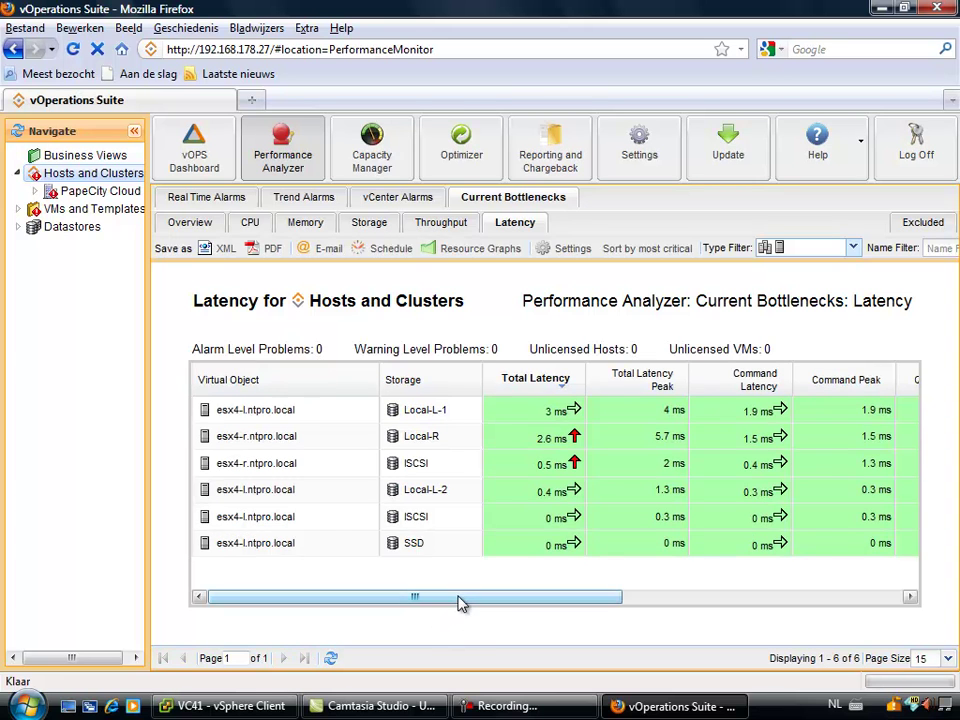
mouse_move(461, 603)
mouse_down()
mouse_move(757, 620)
mouse_move(447, 615)
mouse_up()
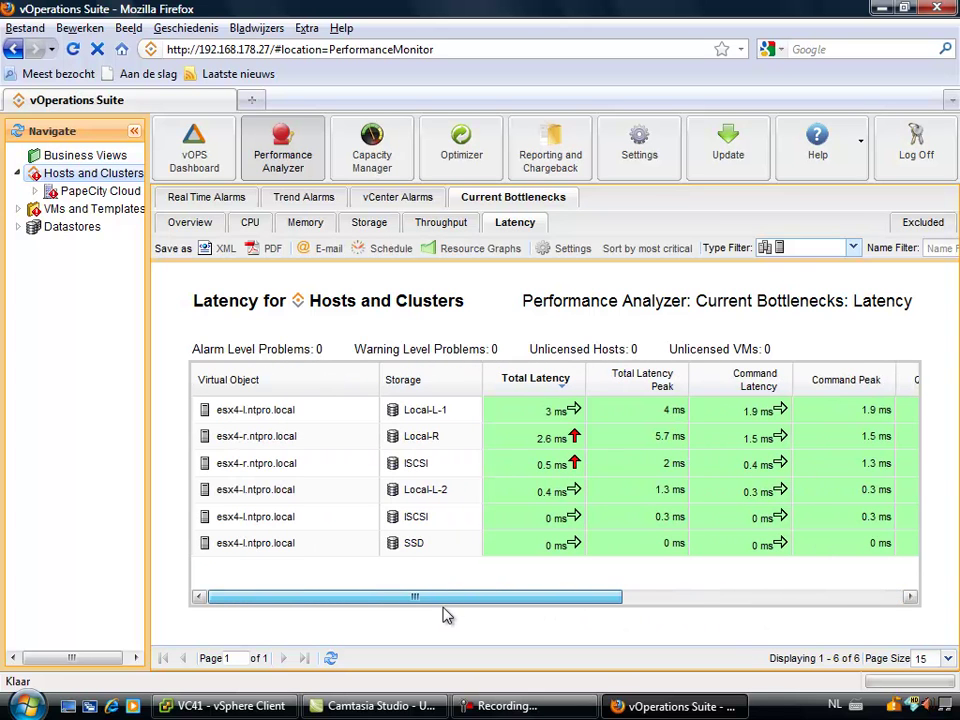
click(270, 251)
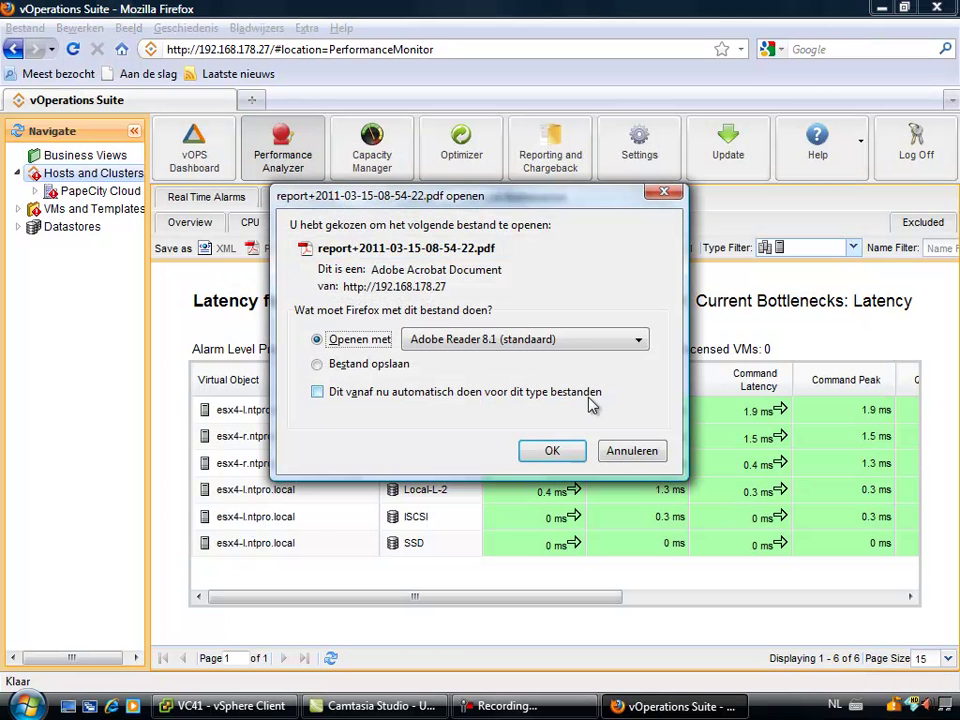
click(626, 452)
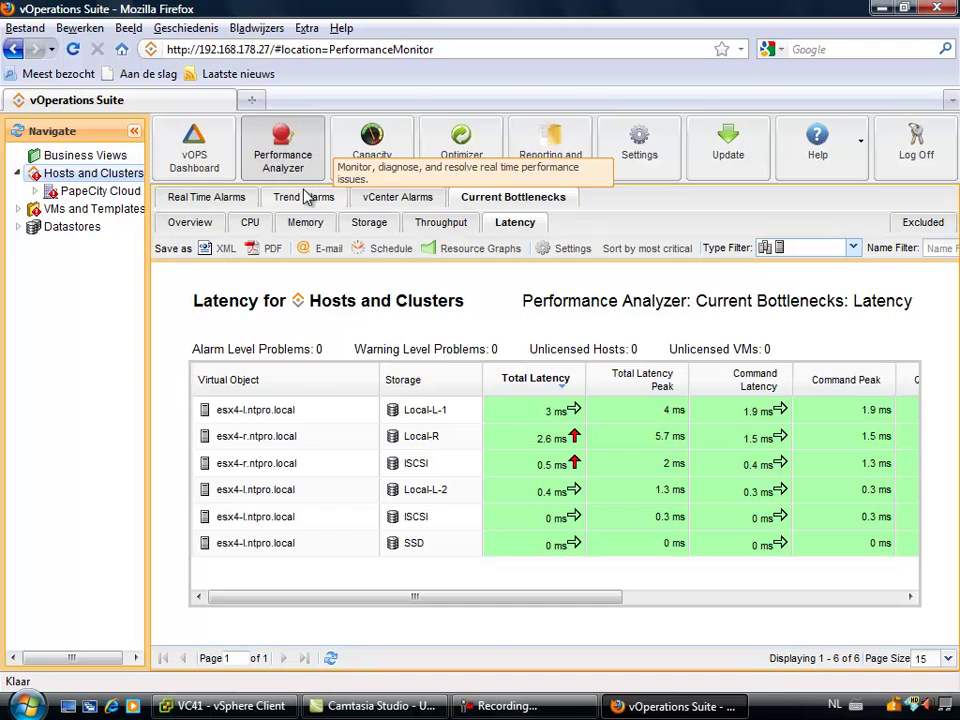
Step: Review the Capacity Manager's capacity availability, checking how many more VMs can fit
click(383, 155)
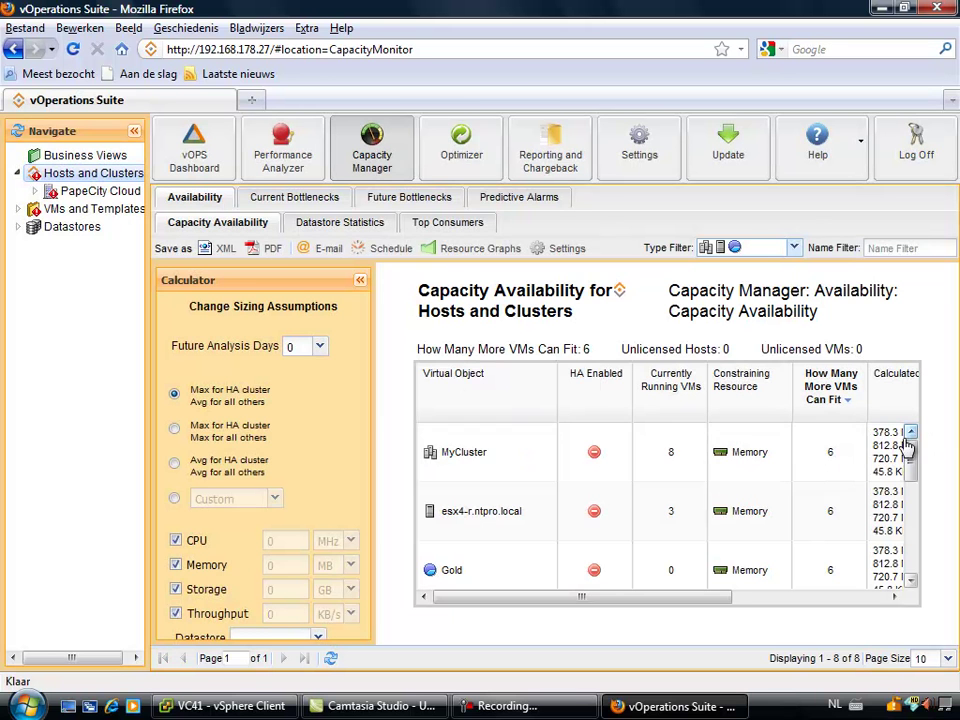
mouse_move(905, 460)
mouse_down()
mouse_move(921, 568)
mouse_move(912, 468)
mouse_up()
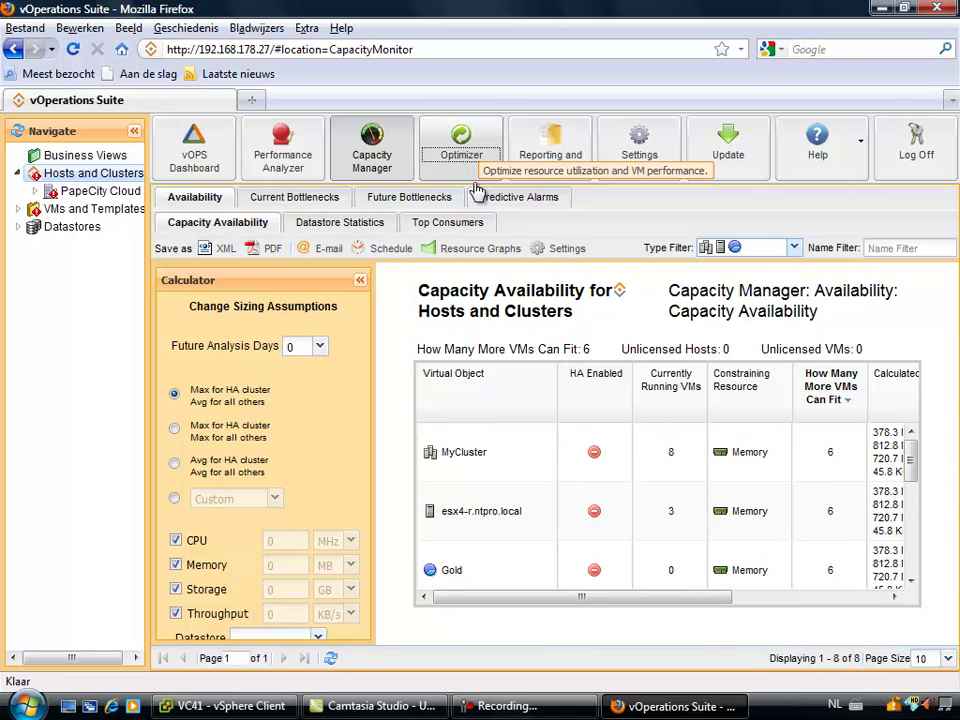
Step: Examine the Optimizer's Rightsizer summary, including the potential savings and the CPU, memory and guest OS storage recommendations
click(458, 152)
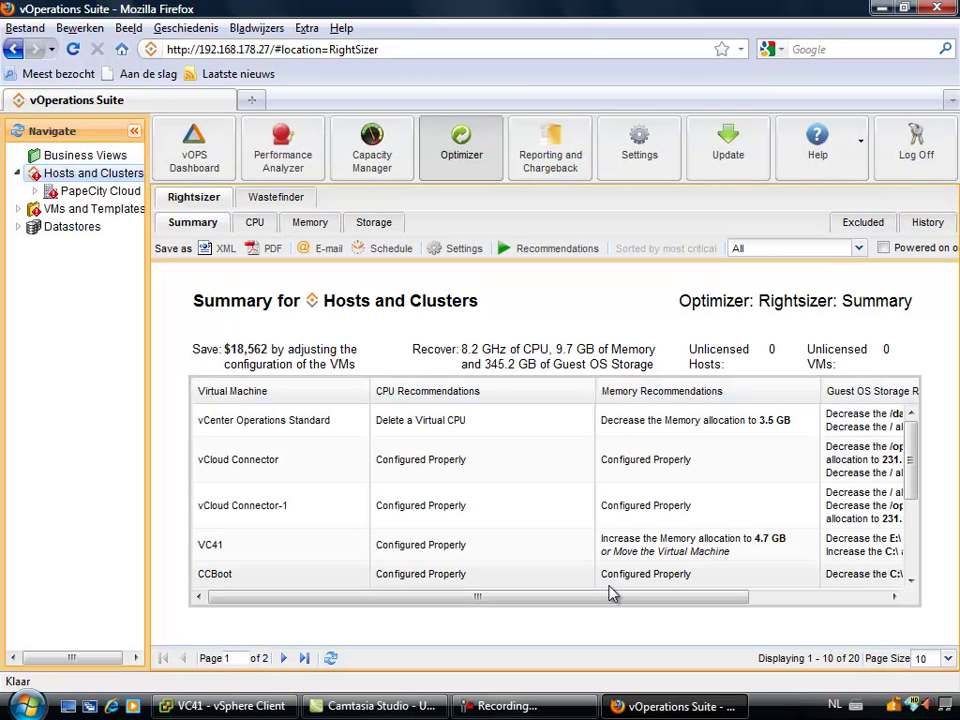
drag(617, 598, 575, 610)
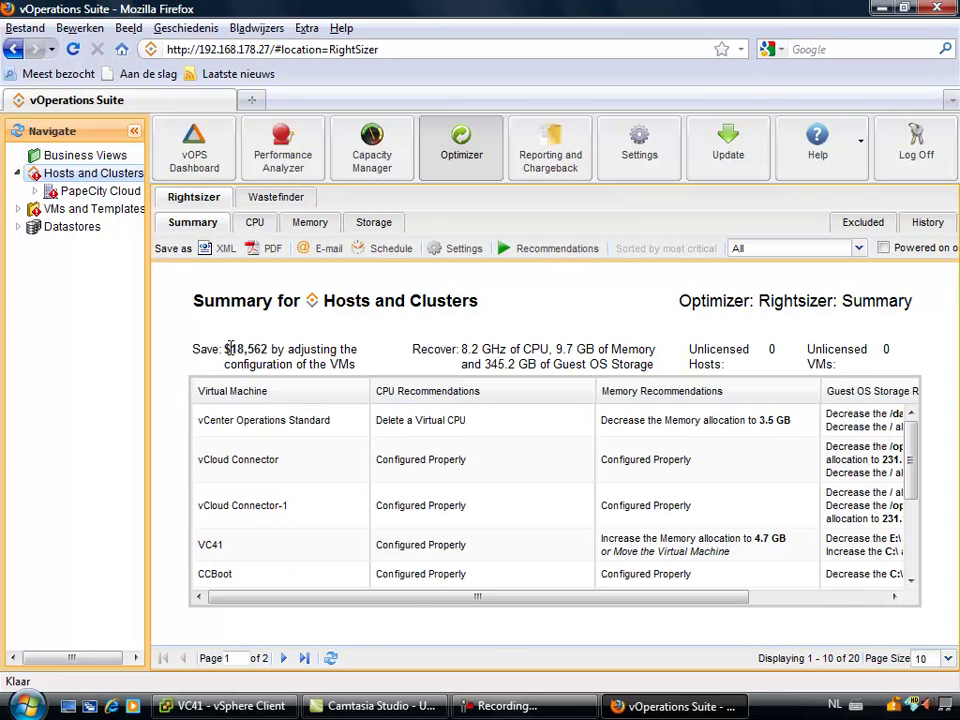
drag(414, 596, 676, 604)
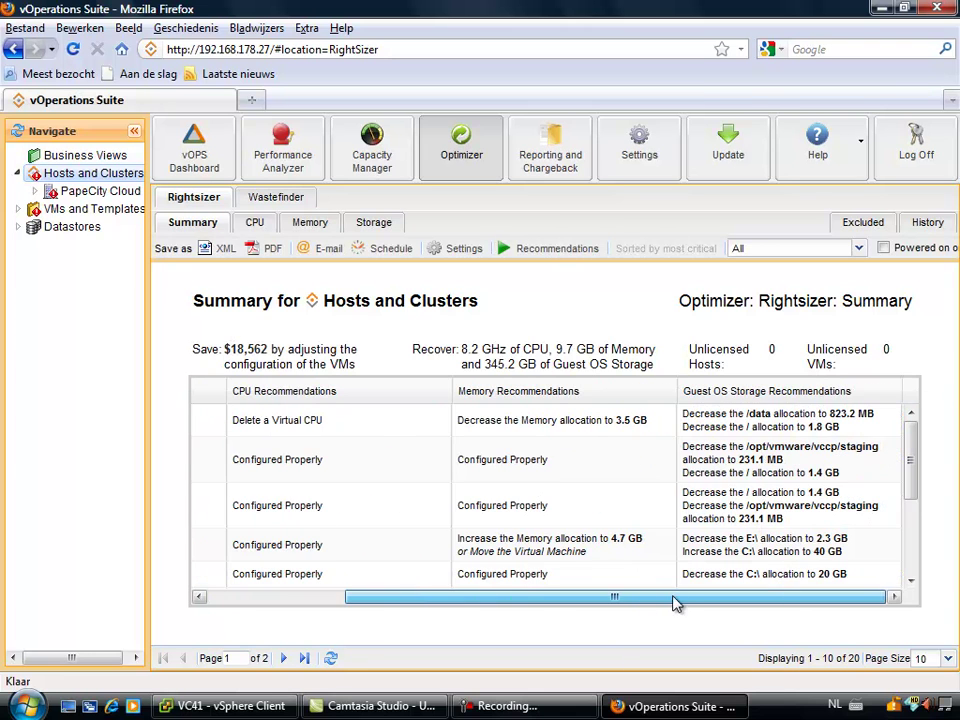
mouse_move(910, 453)
mouse_down()
mouse_move(911, 535)
mouse_move(909, 445)
mouse_up()
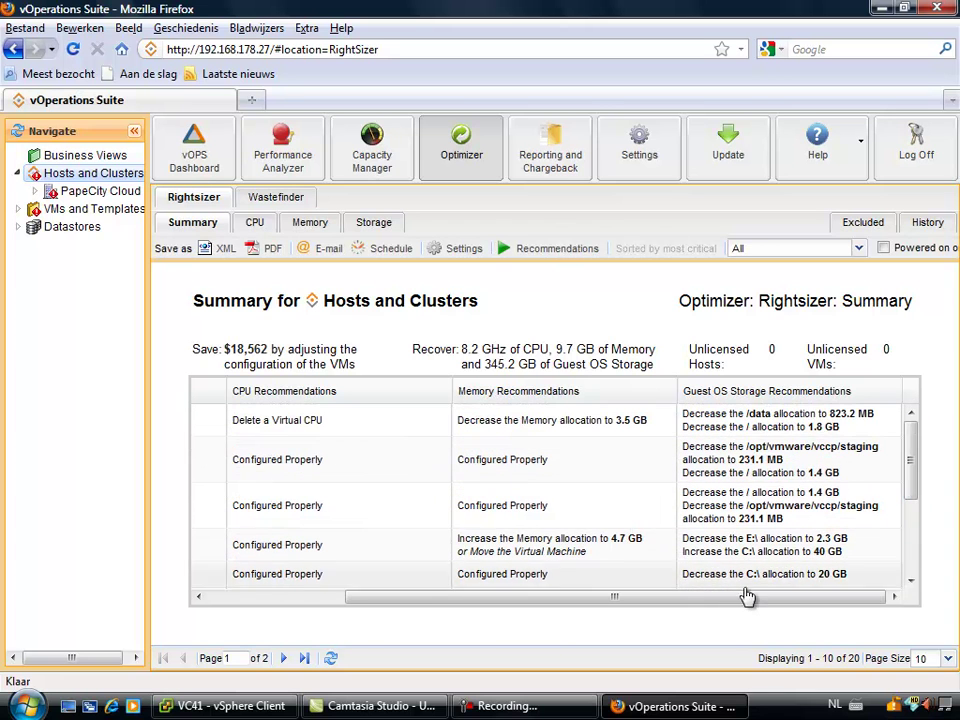
drag(743, 607, 499, 624)
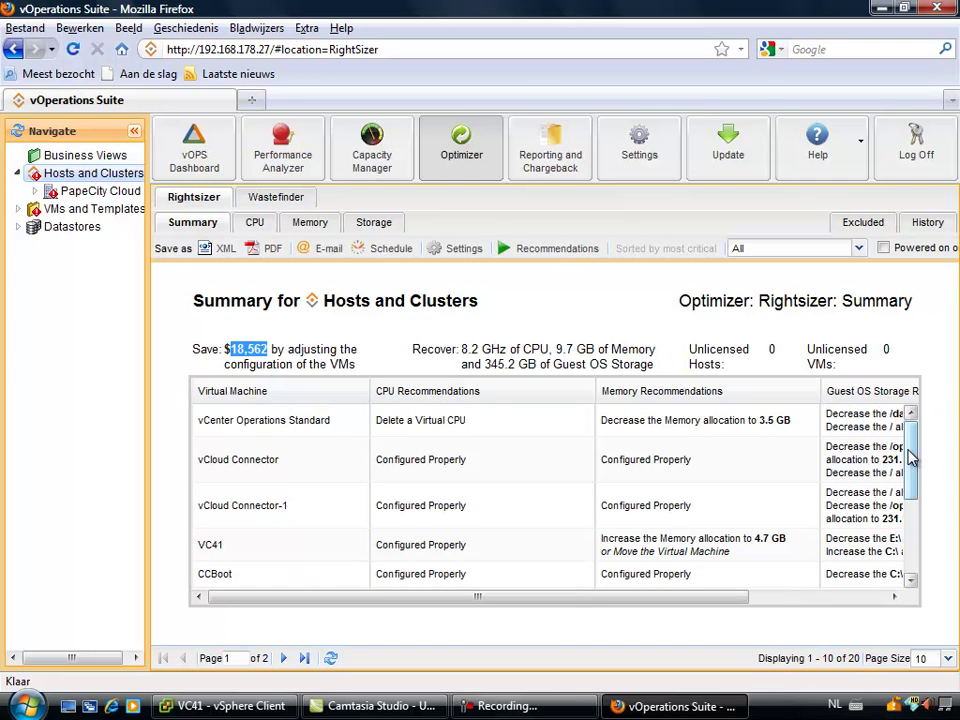
Step: Show the Reporting and Chargeback VM inventory and expand PapeCity Cloud and MyCluster in the navigation tree
click(562, 172)
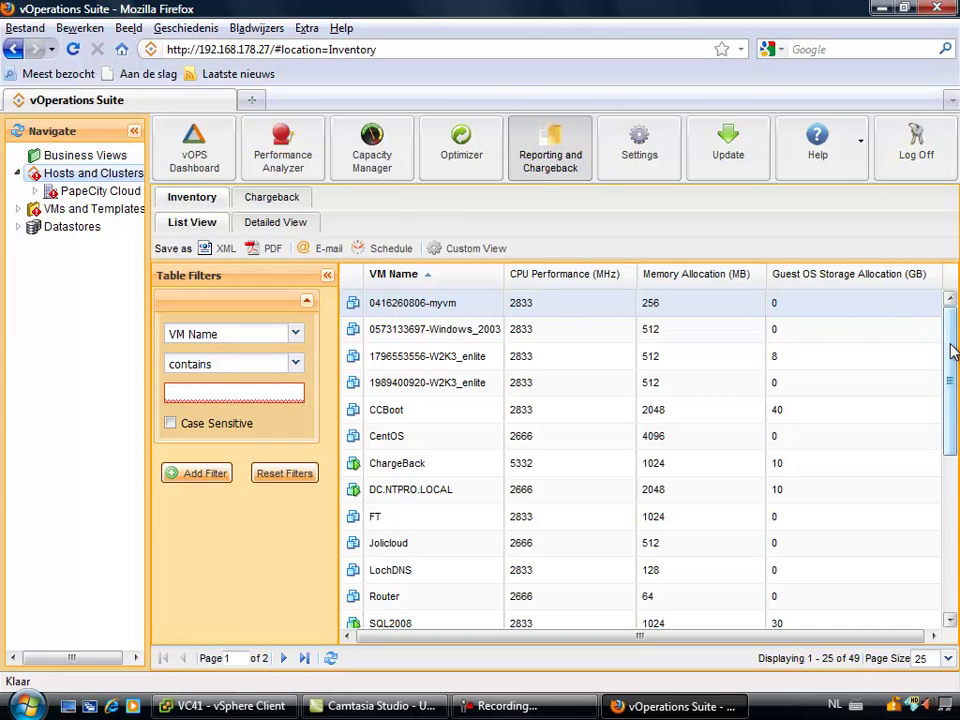
drag(952, 350, 947, 318)
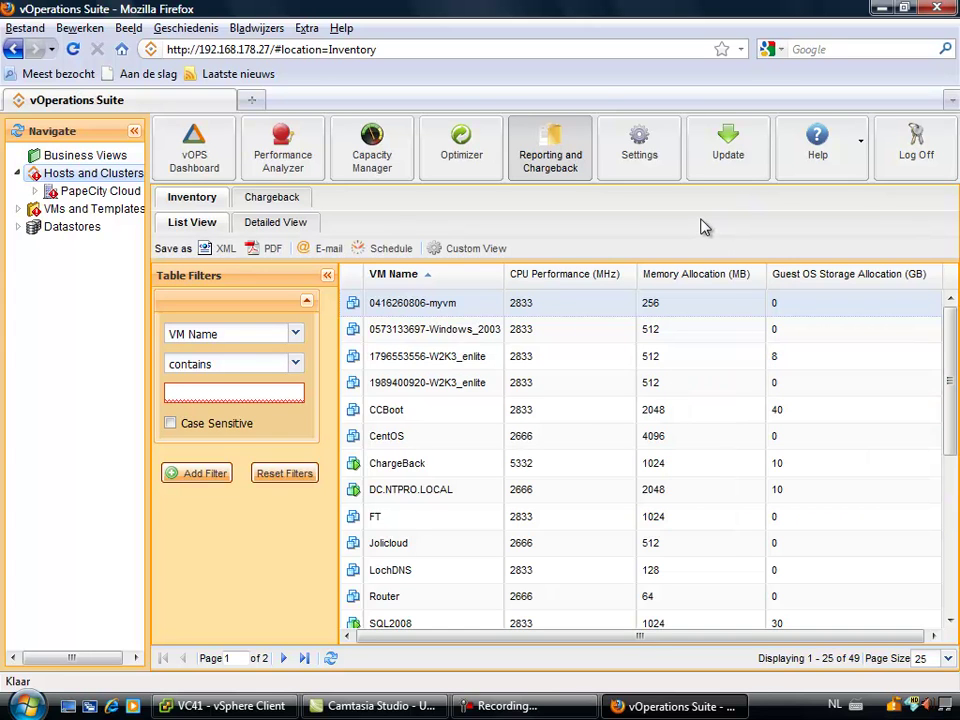
click(36, 191)
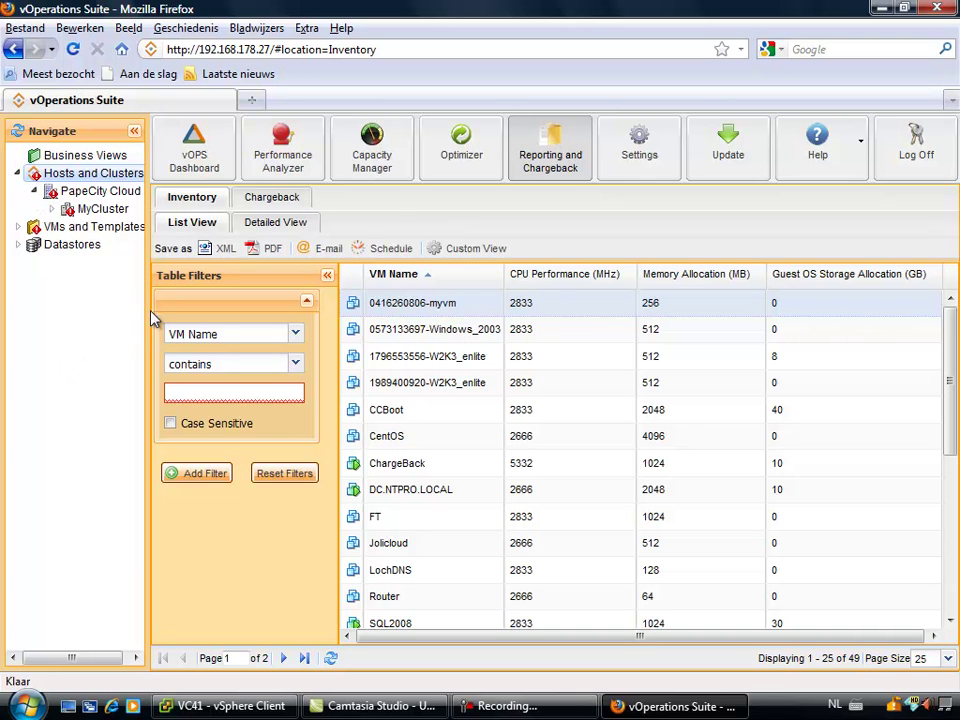
click(52, 209)
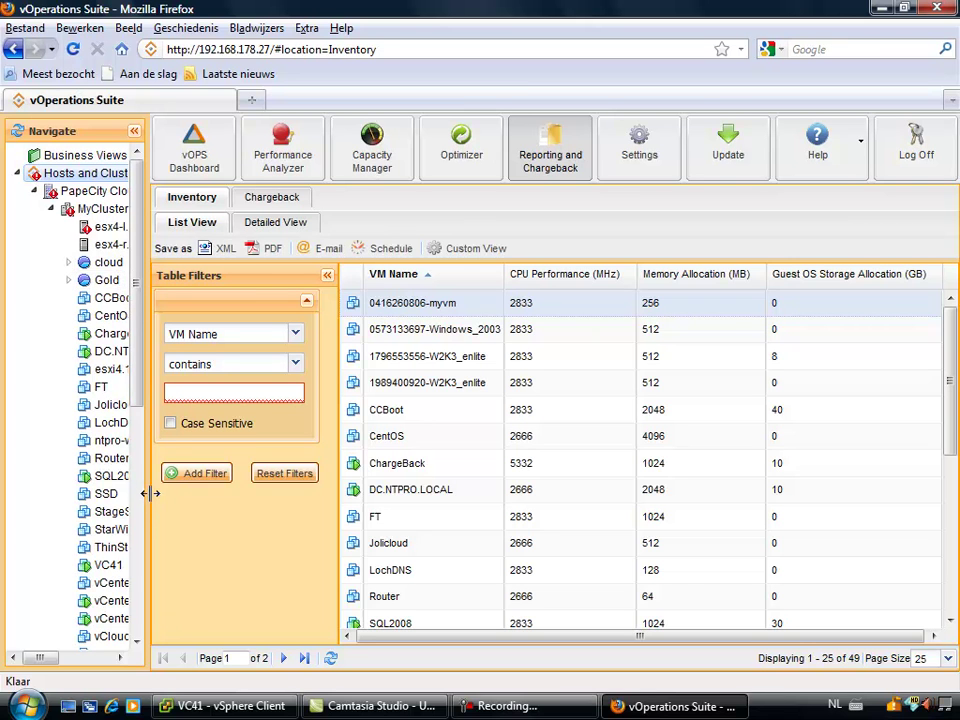
Step: Widen the navigation tree so the names are readable and show the detailed inventory view of the Windows7-N virtual machine
drag(150, 436, 138, 372)
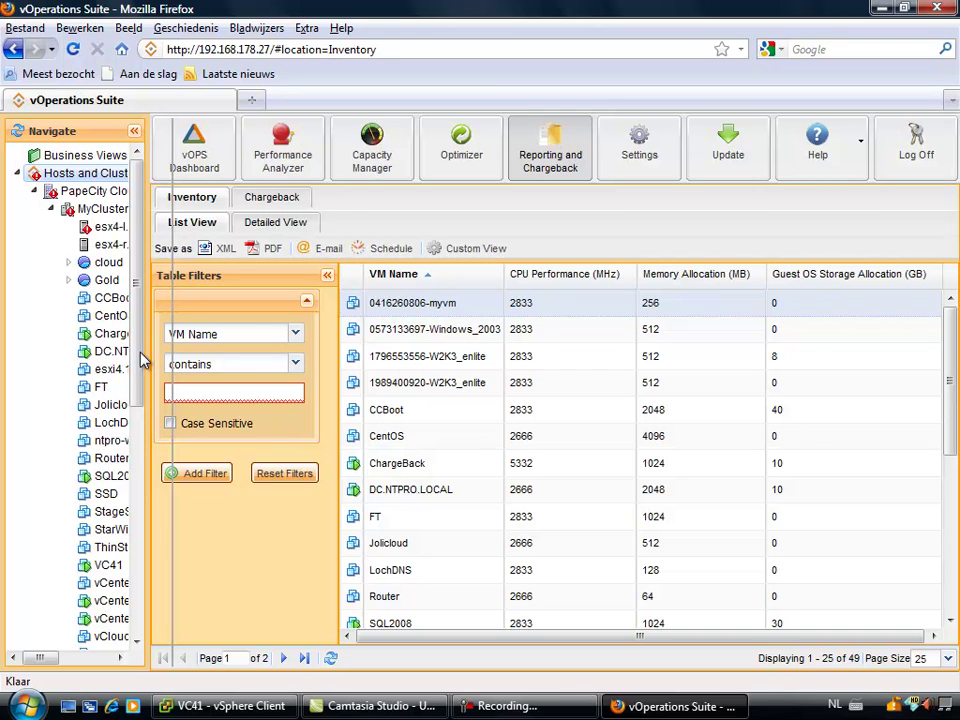
drag(140, 378, 100, 343)
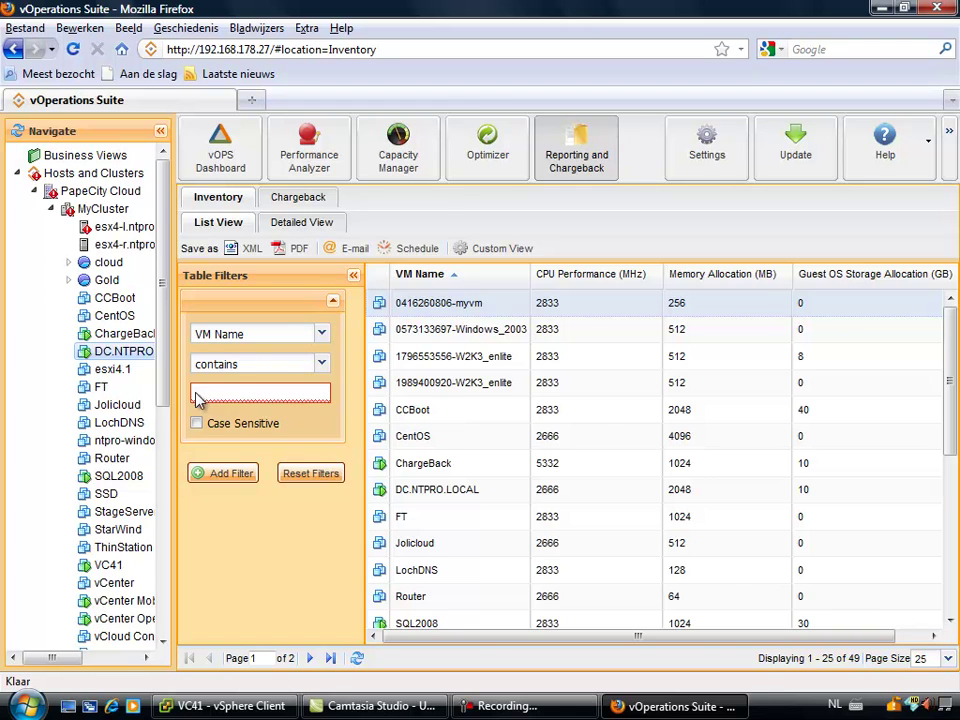
scroll(176, 540, down, 4)
scroll(170, 610, down, 5)
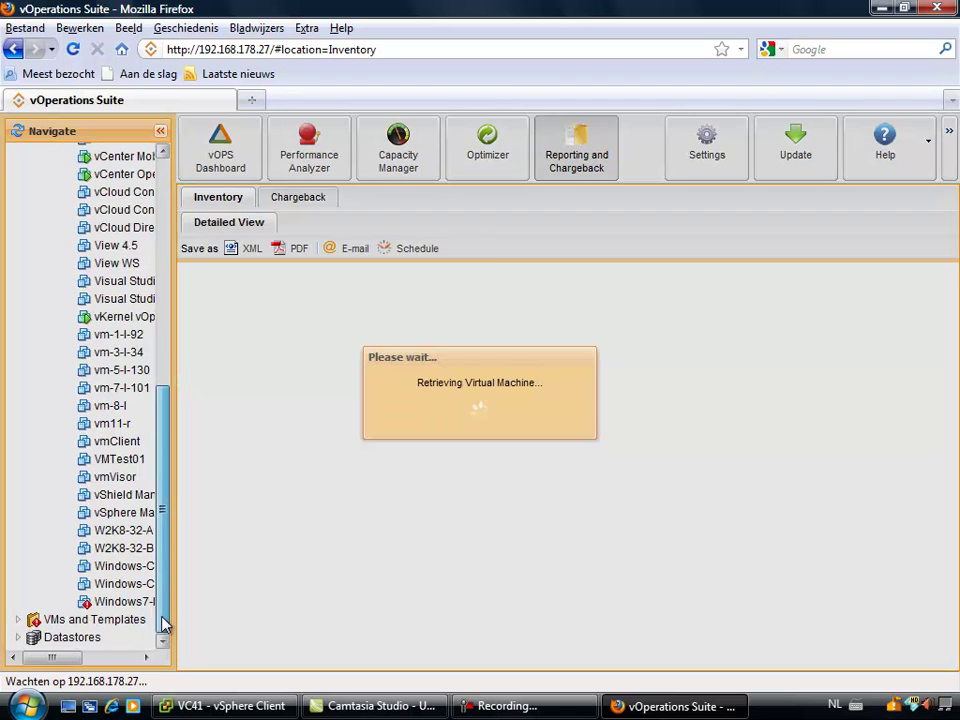
click(135, 602)
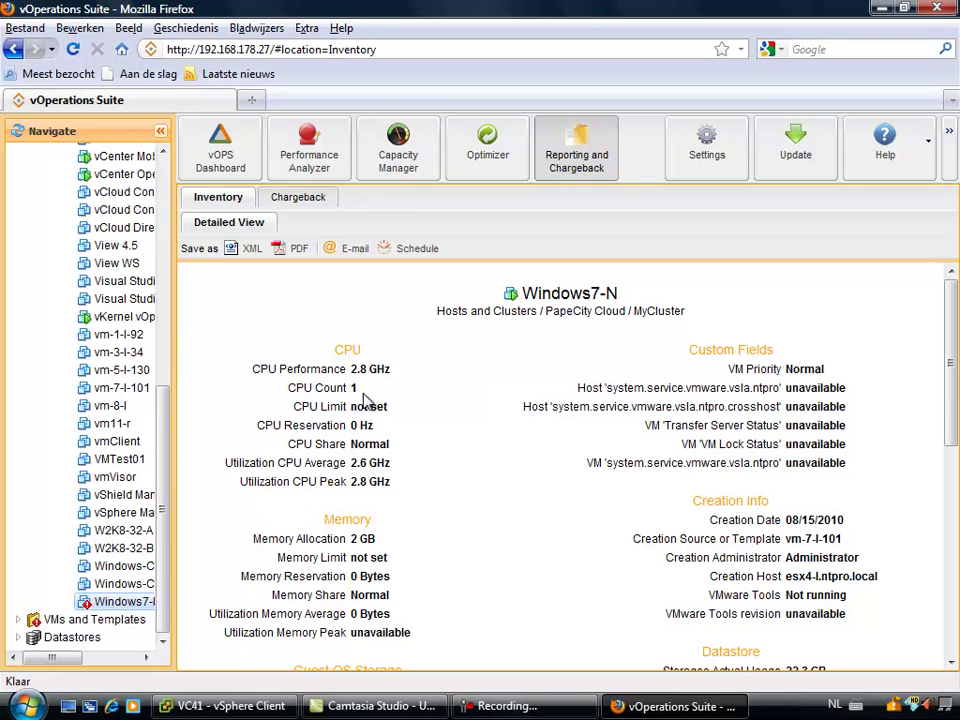
Step: Examine the Windows7-N inventory details, including its CPU, memory, guest OS storage, creation and datastore information
drag(955, 352, 936, 257)
scroll(165, 240, up, 4)
scroll(170, 230, up, 4)
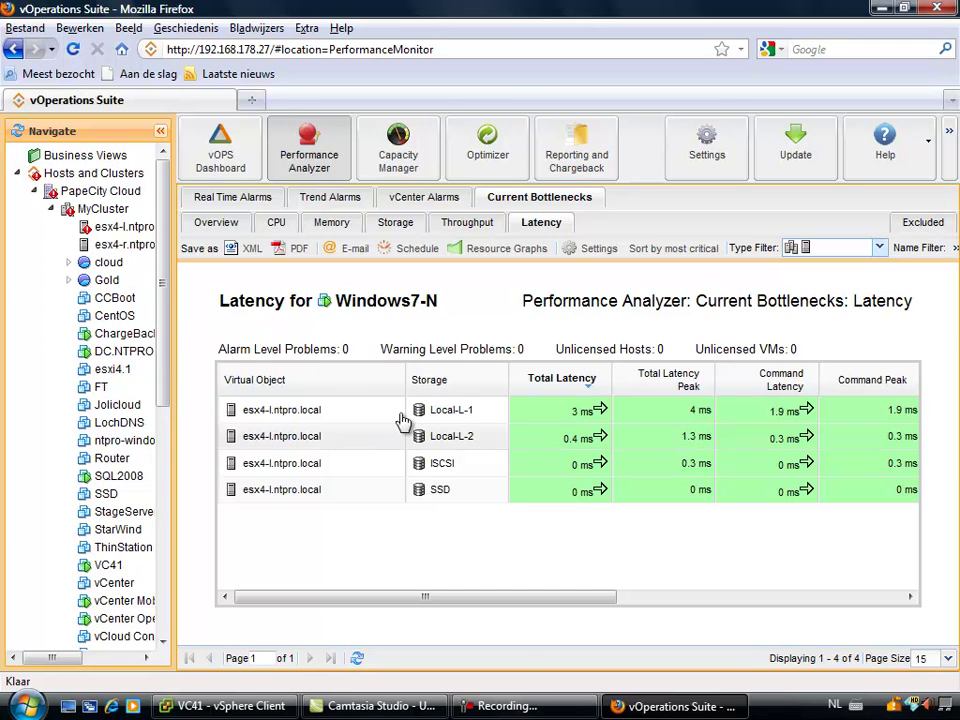
mouse_move(547, 712)
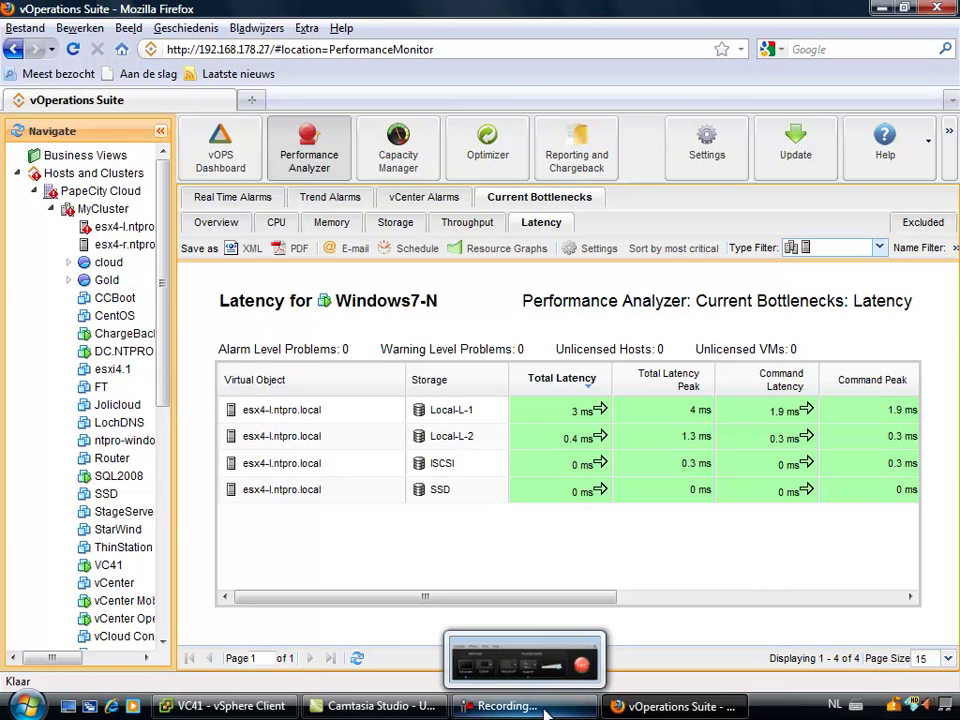